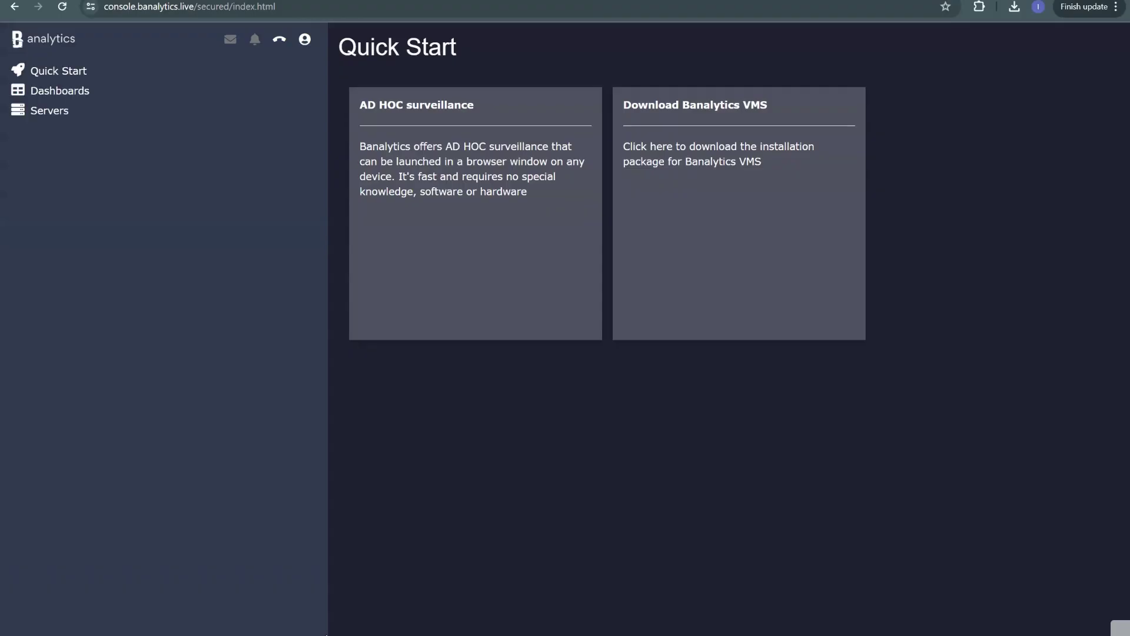
Expand the Laptop server's 'Built-in or USB camera & microphone' group and open 'Laptop's built-in camera' settings
mouse_move(50, 110)
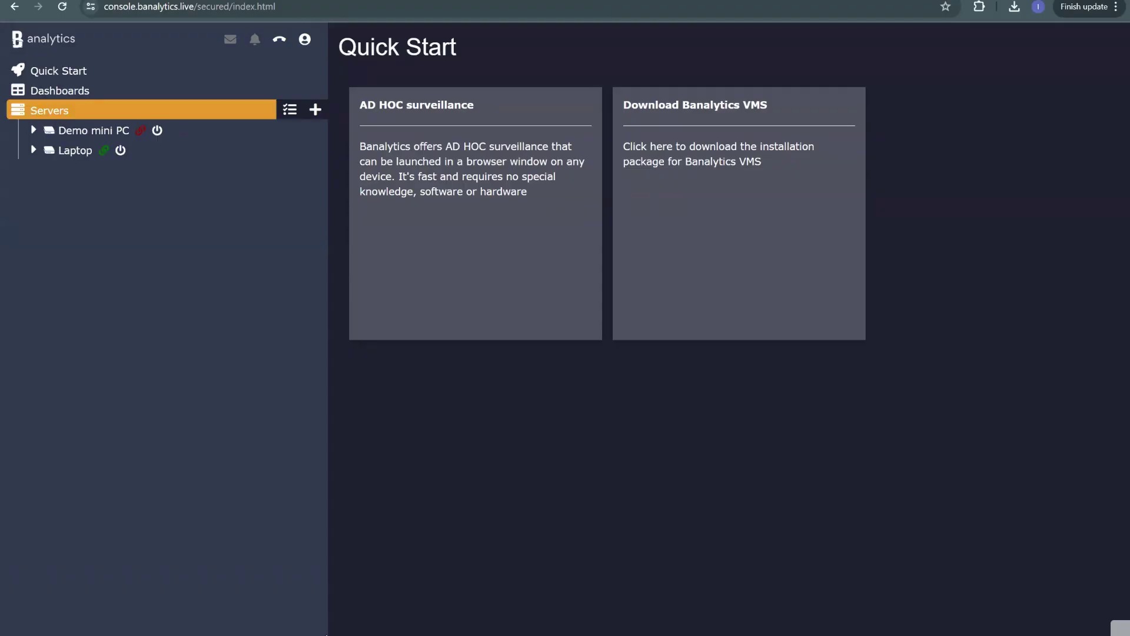
mouse_move(76, 150)
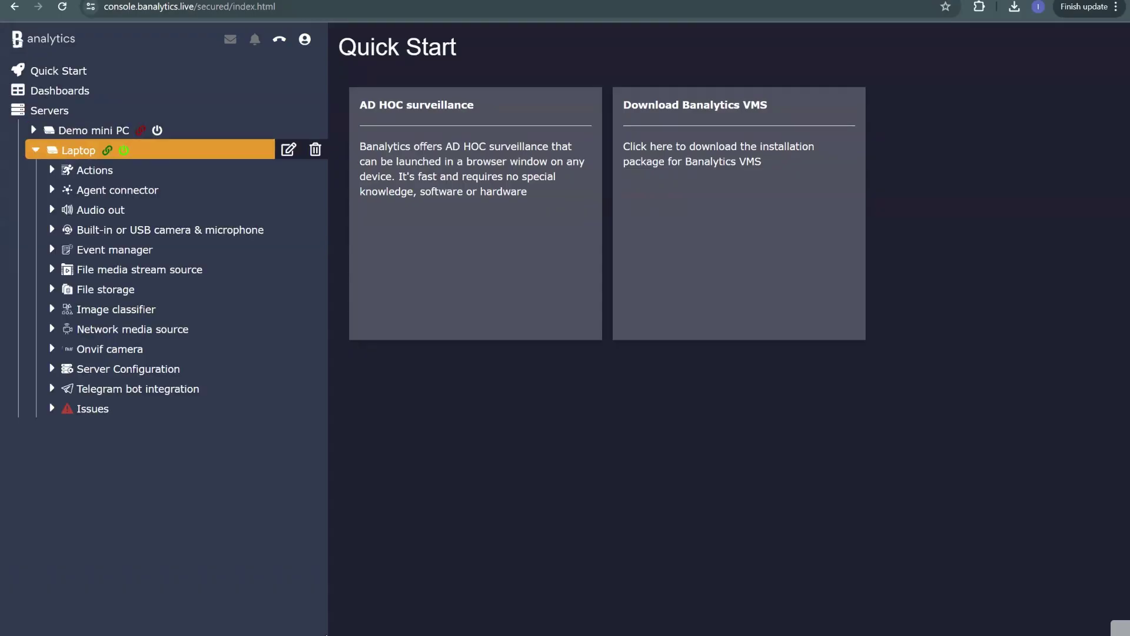
click(147, 229)
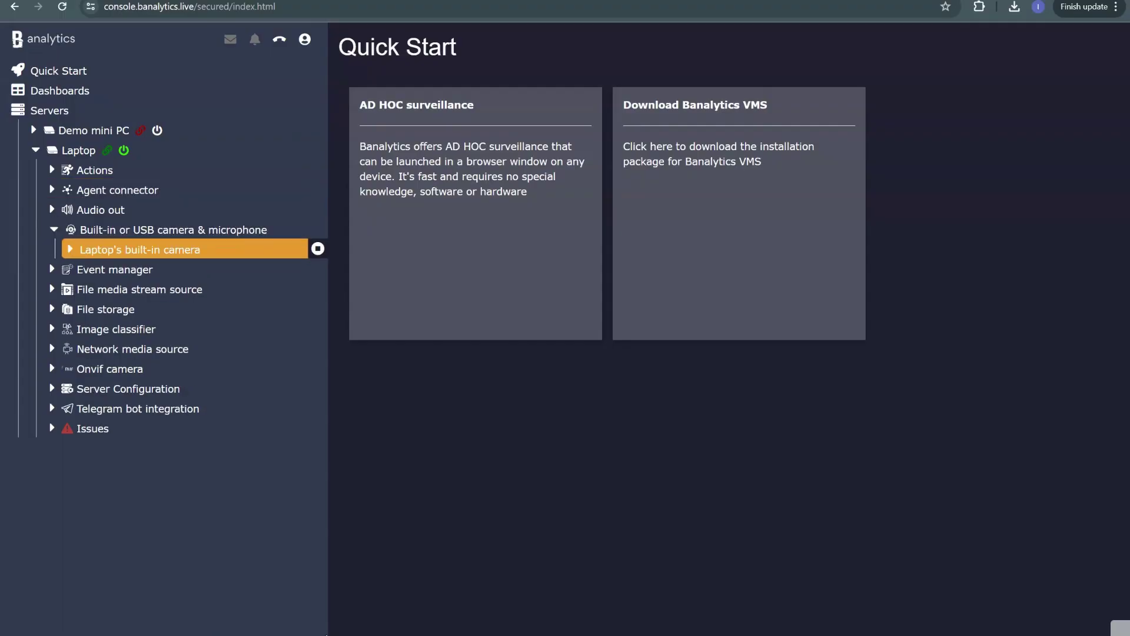
click(140, 250)
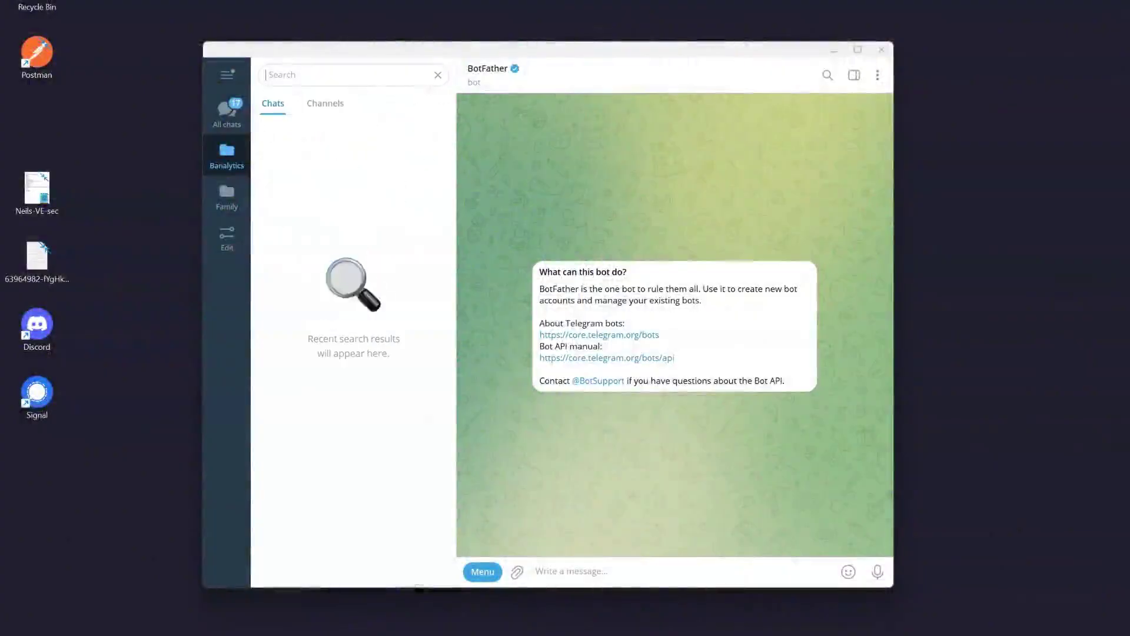
Open the BotFather chat in Telegram and send /start to get its command list
text(botFa)
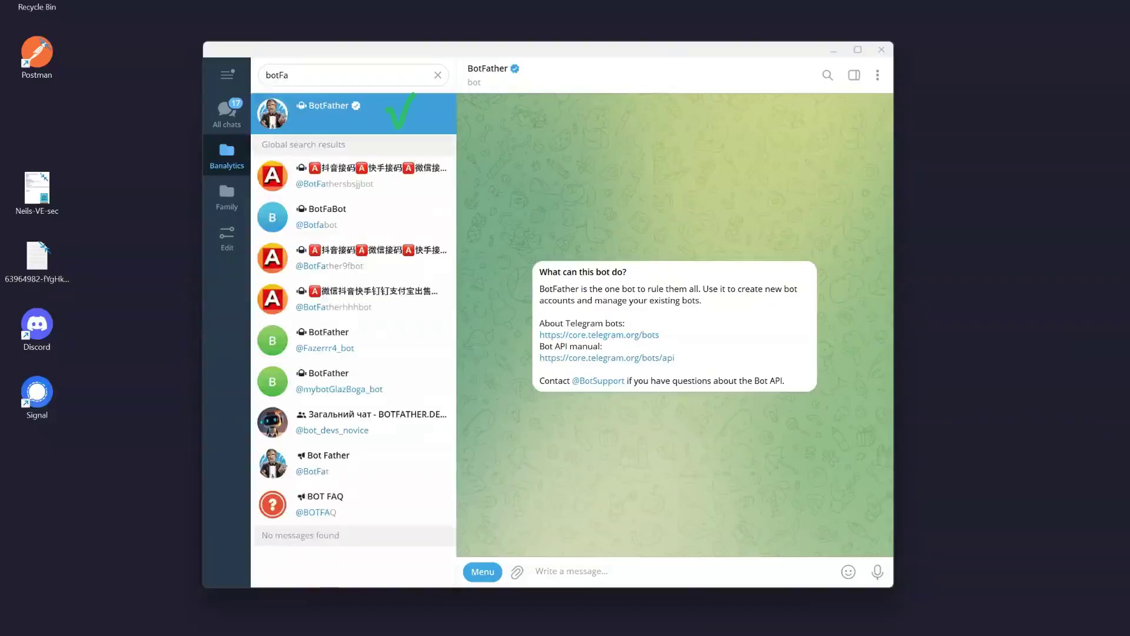
key(Return)
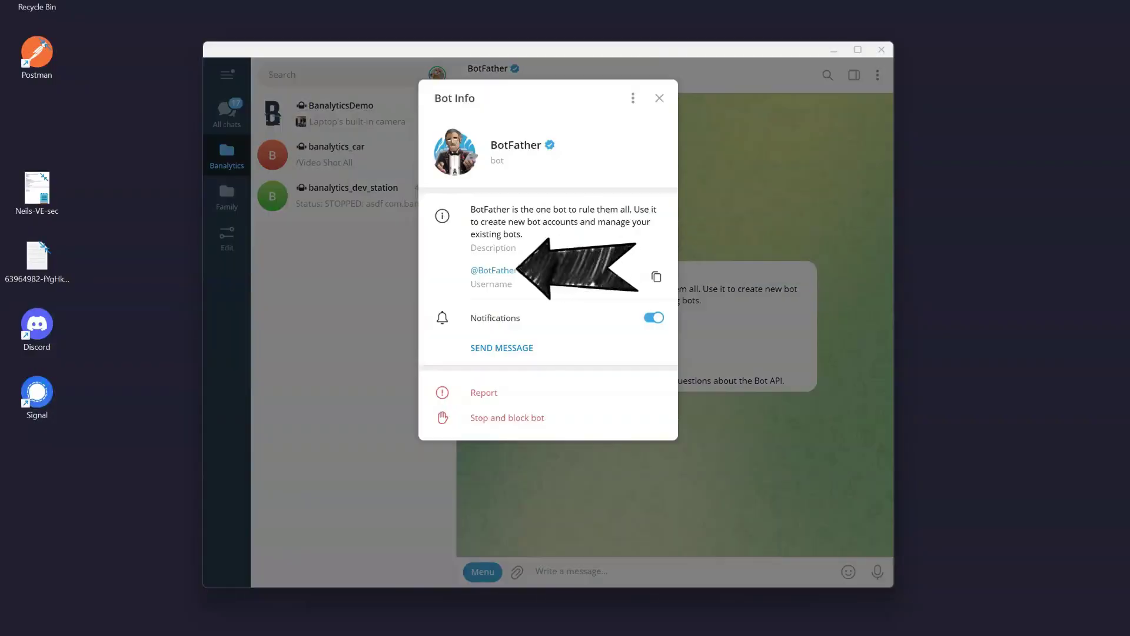
key(Escape)
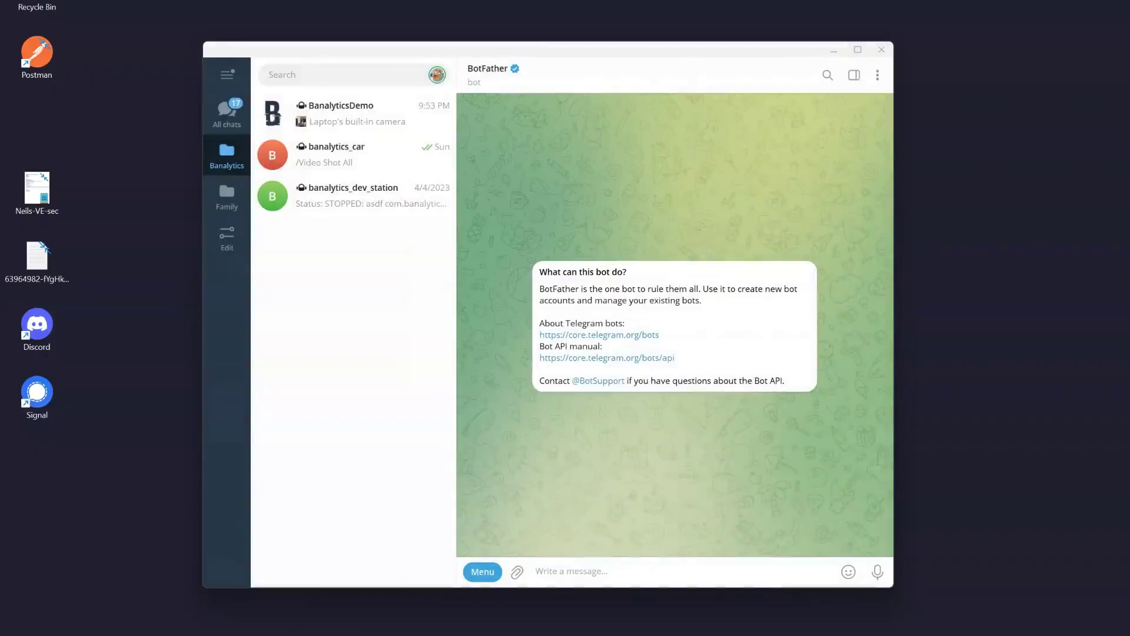
text(/start)
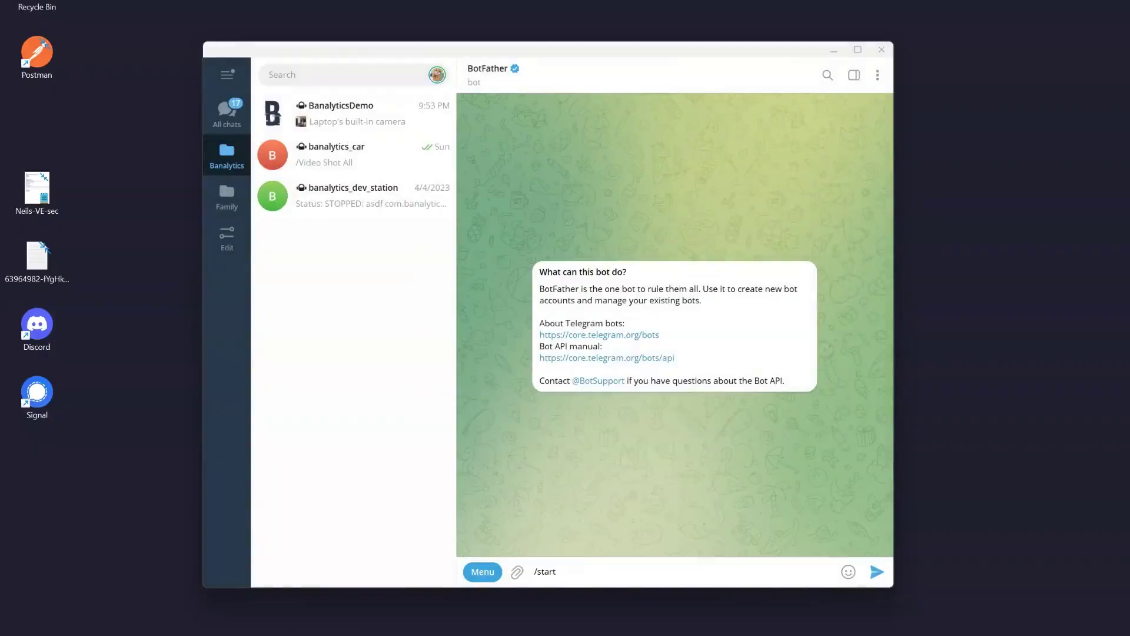
key(Return)
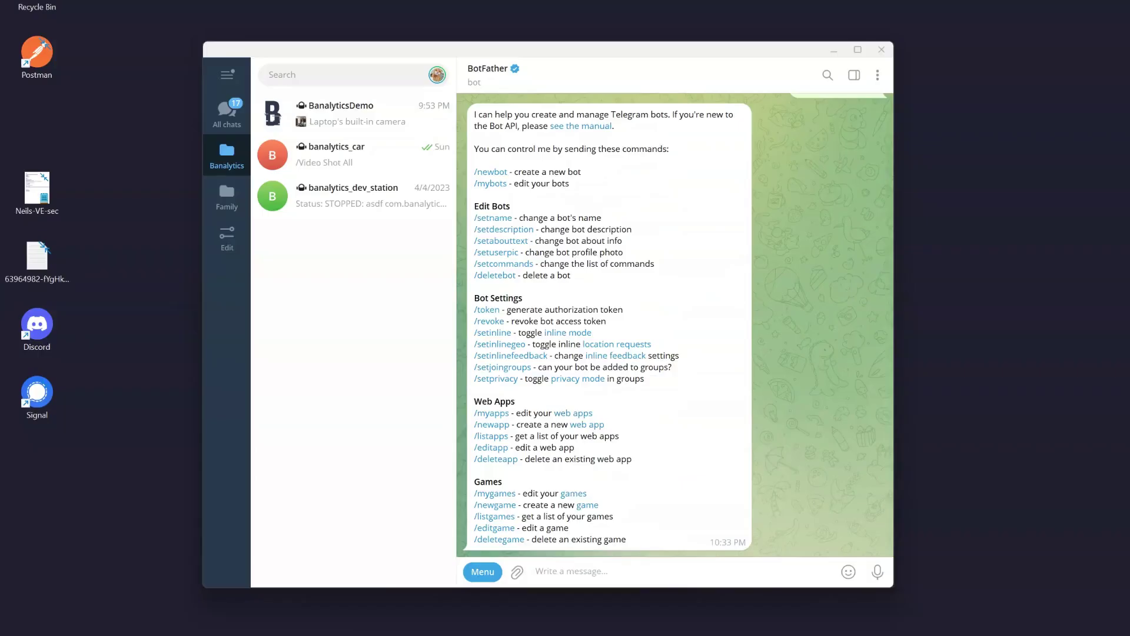
Create bot BanalyticsTelegramDemo with username BanalyticsTelegramDemoBot via /newbot and copy its API token
text(/new)
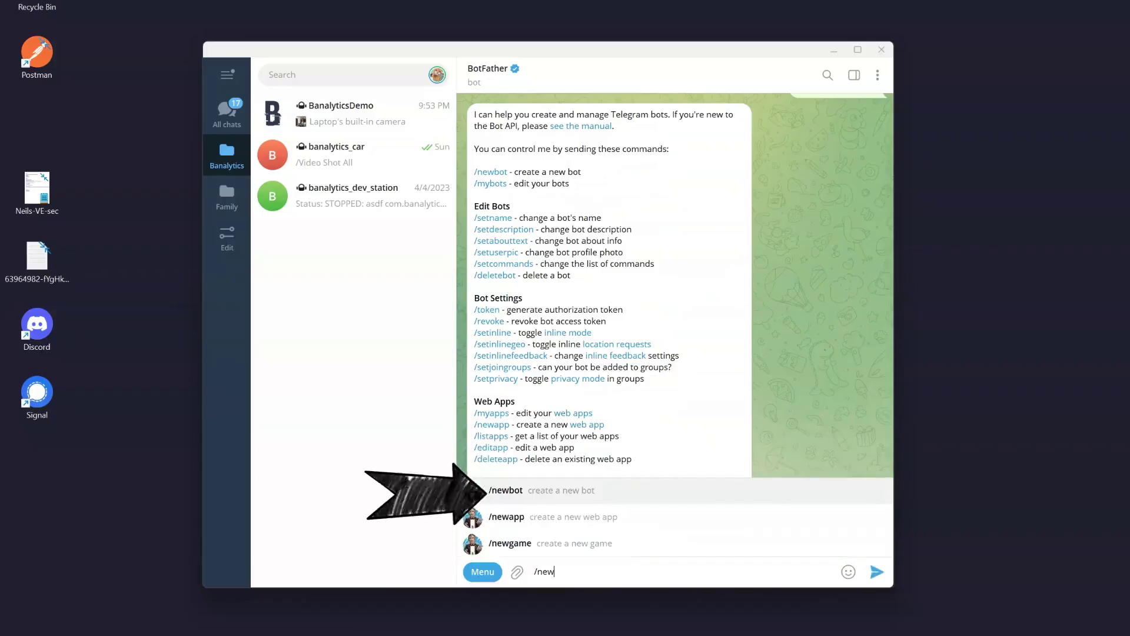
key(Return)
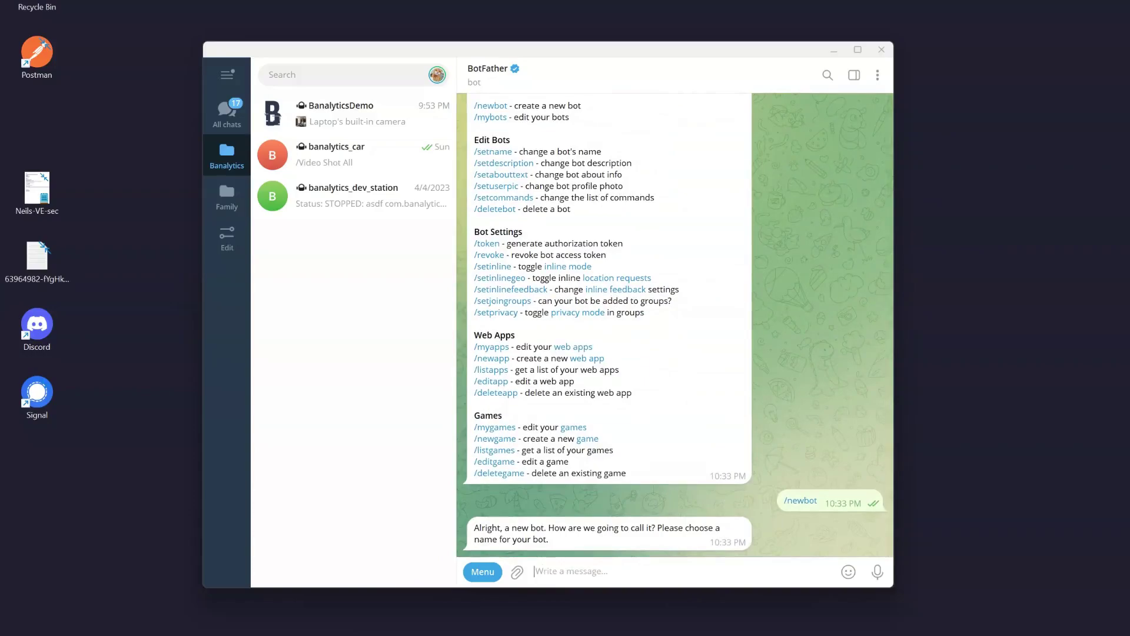
text(BanalyticsTelegr)
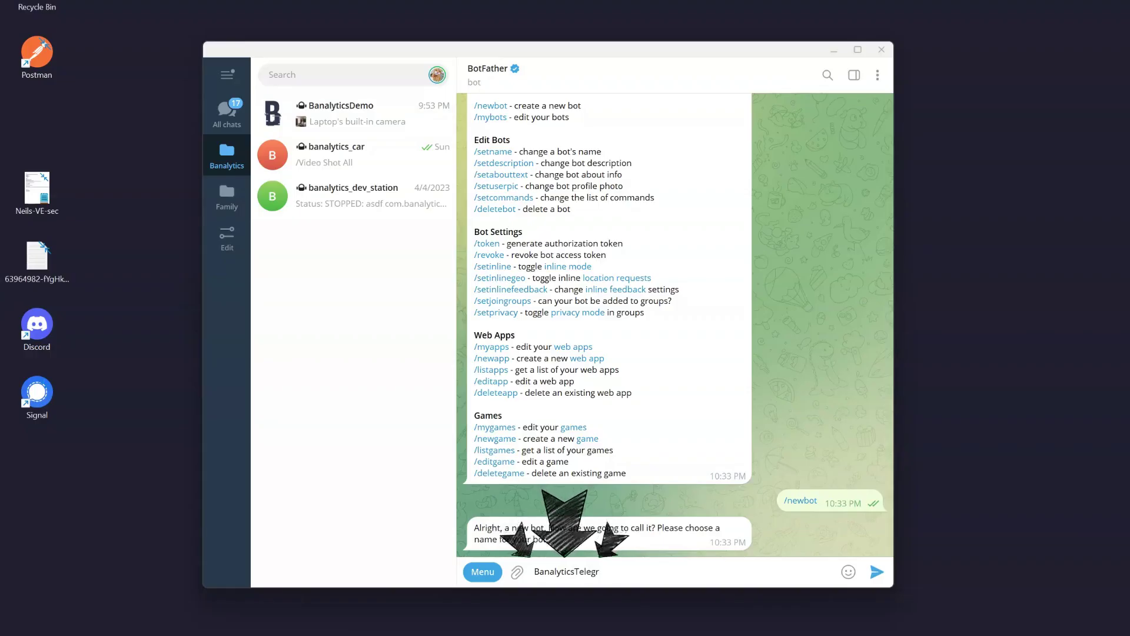
text(amDemo)
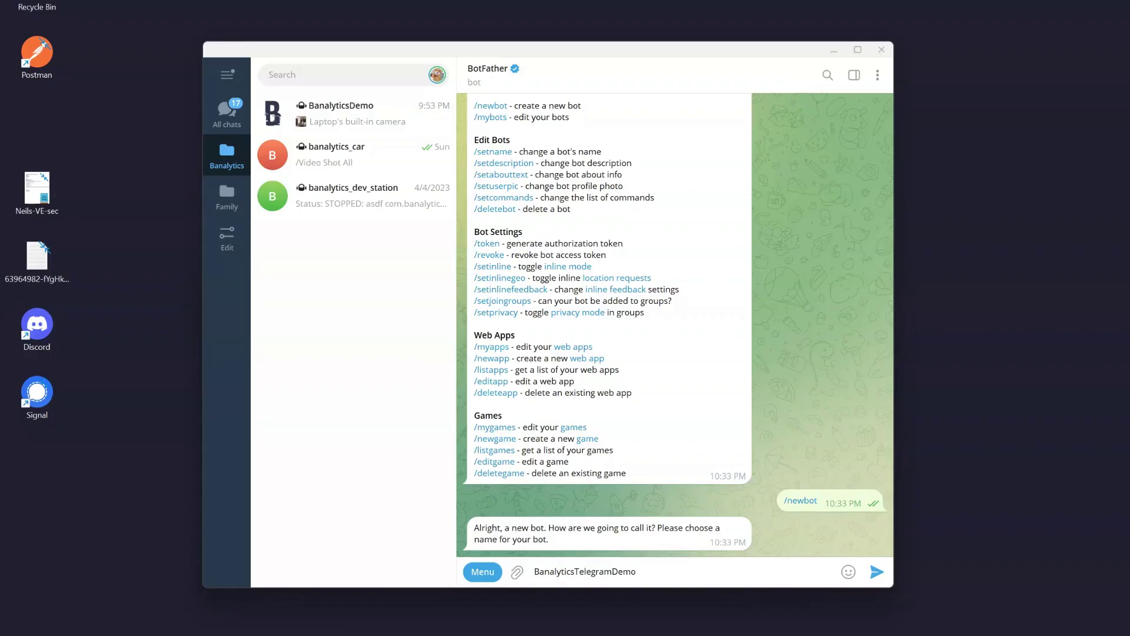
key(Return)
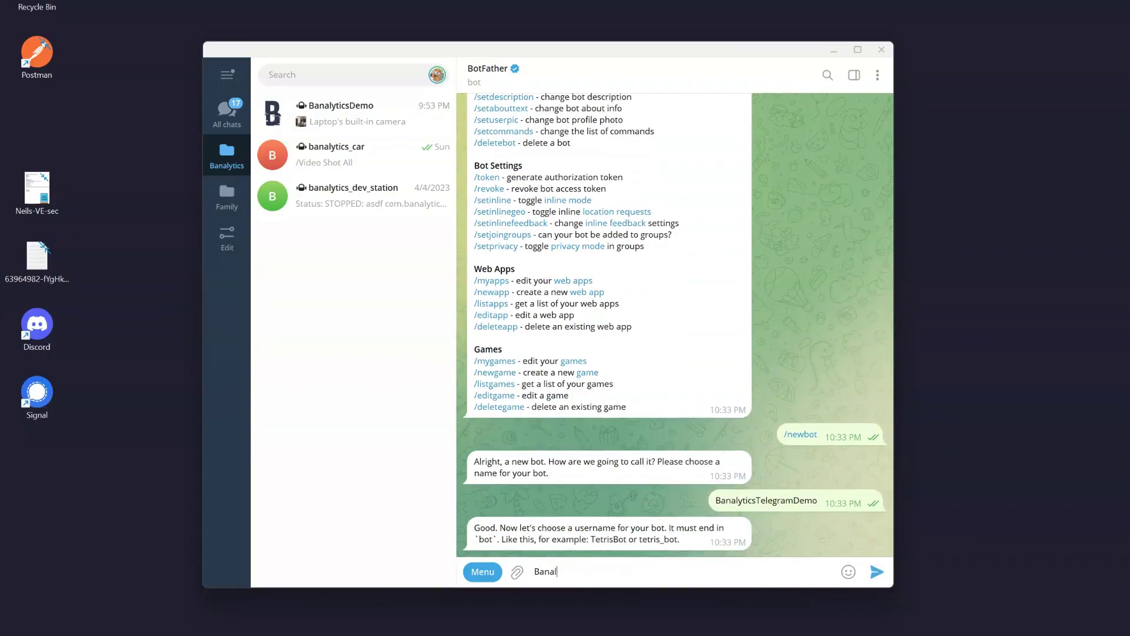
text(Banalytic)
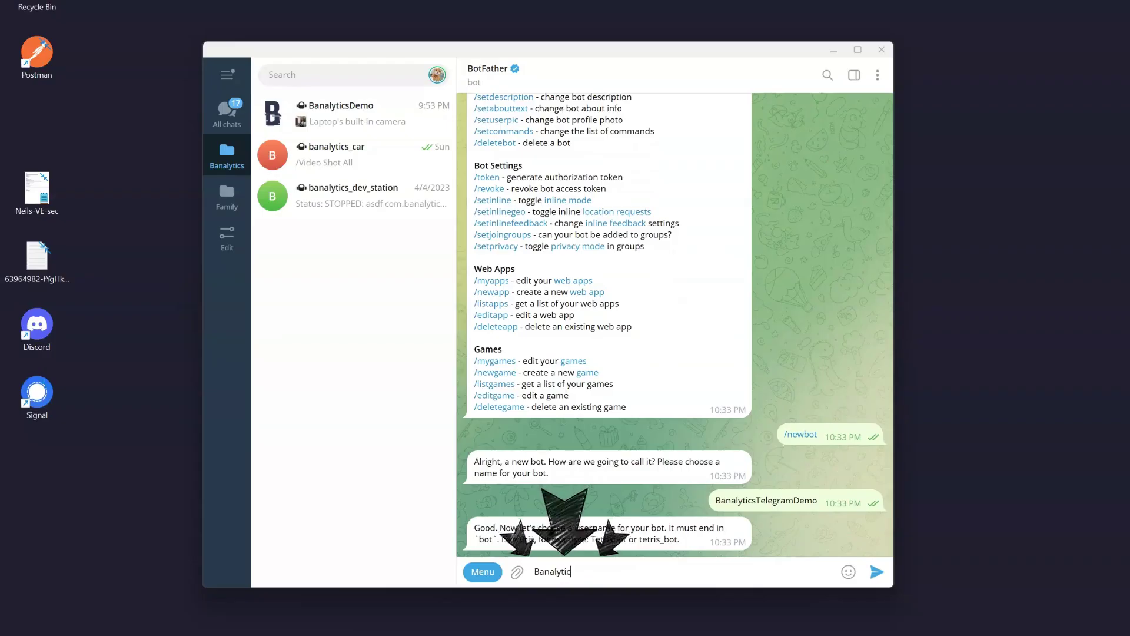
text(sTeleg)
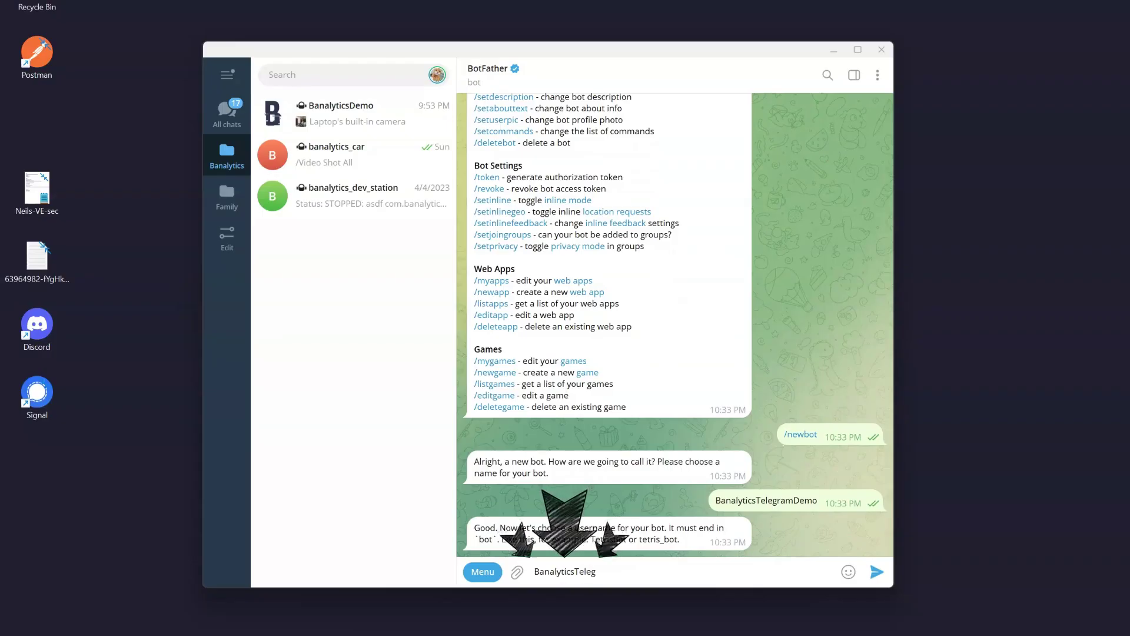
text(ramDemoBot)
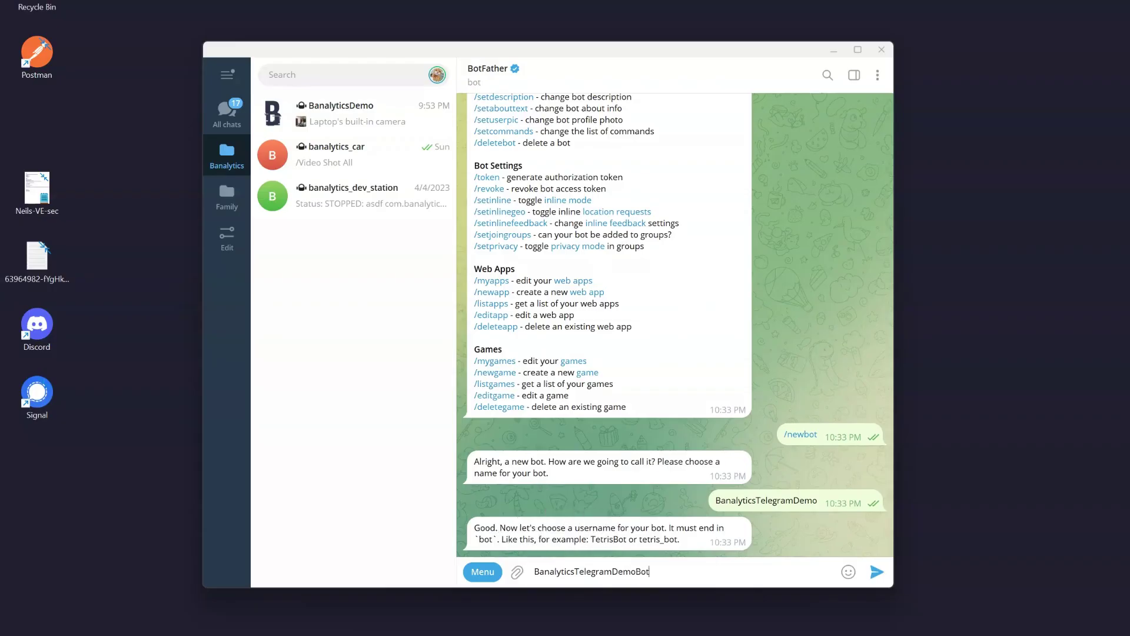
key(Return)
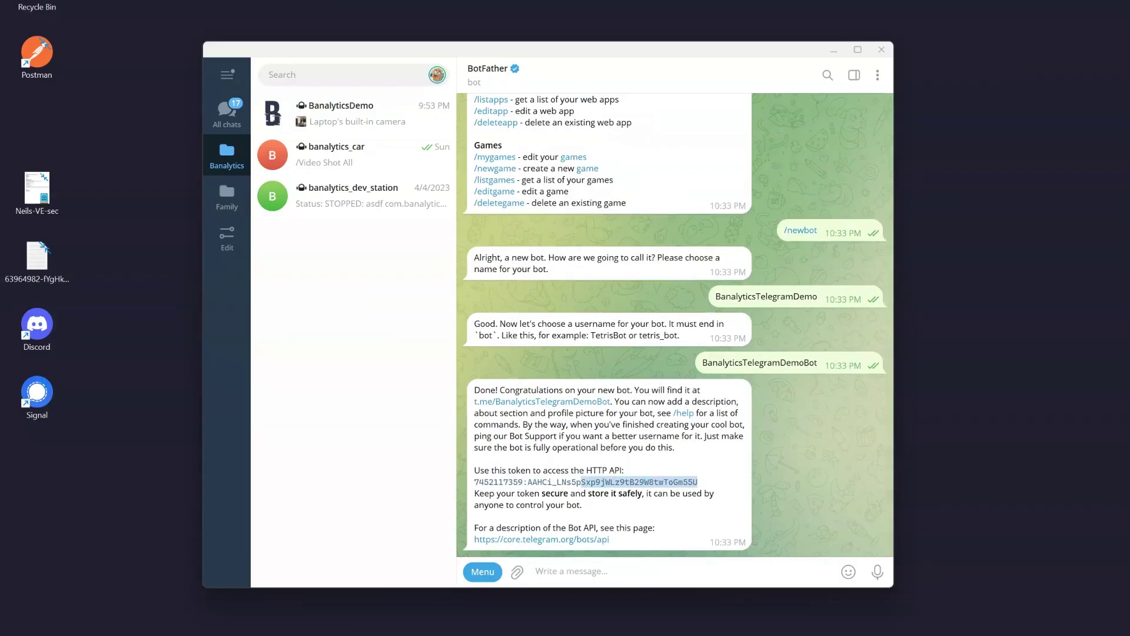
drag(581, 481, 475, 482)
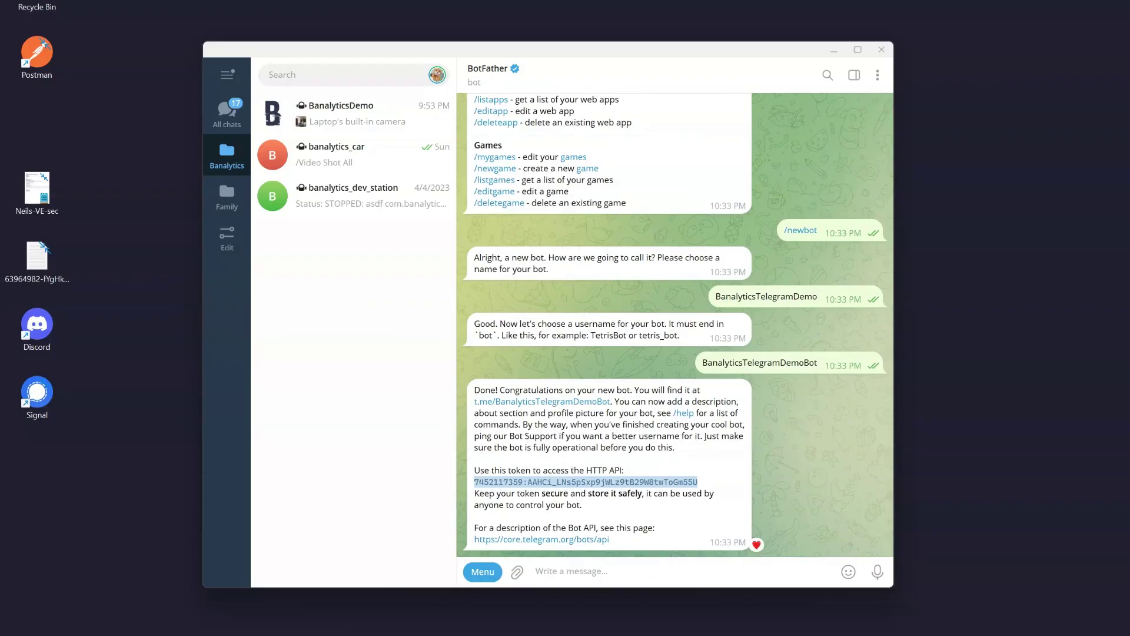
key(ctrl+c)
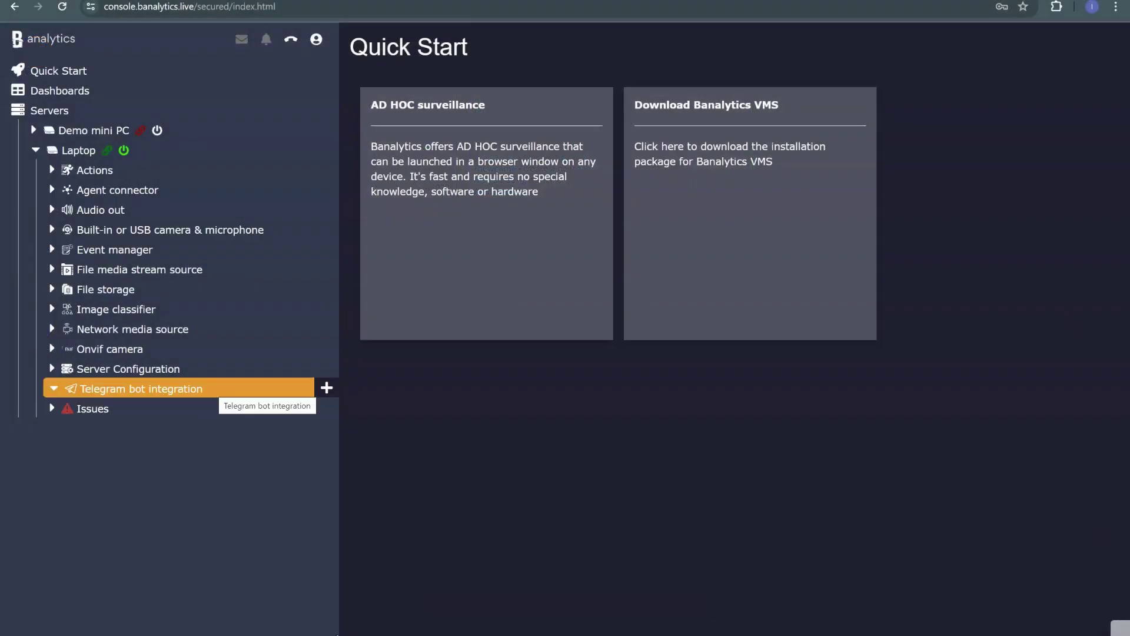
Add a Telegram bot integration titled 'Demo Banalytics bot' and copy the bot token from BotFather
click(327, 387)
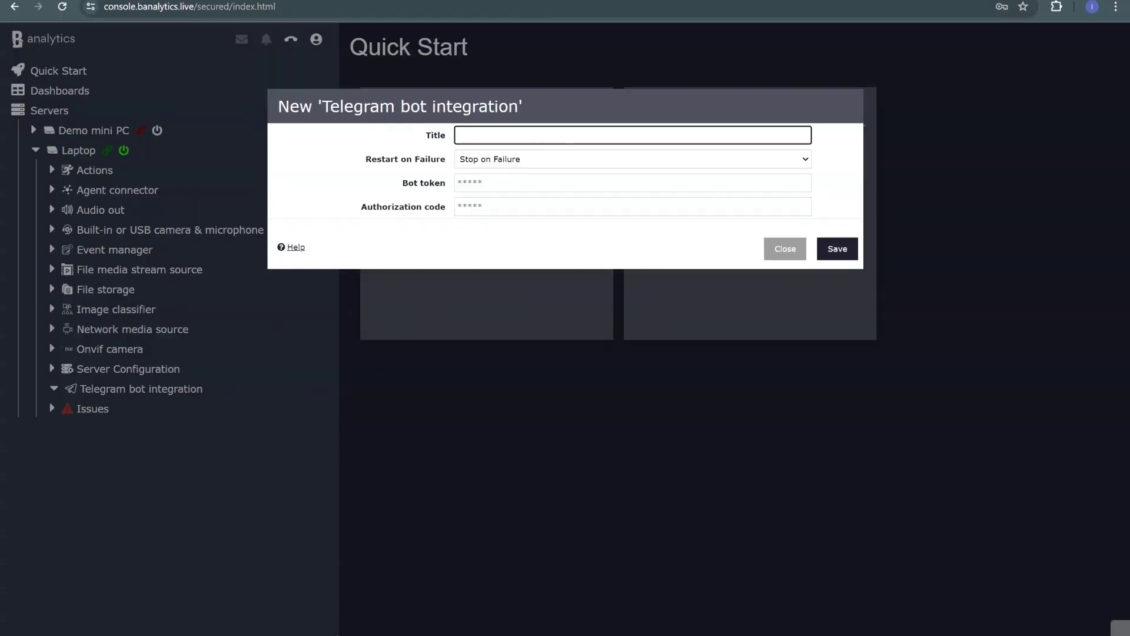
text(Demo Ban)
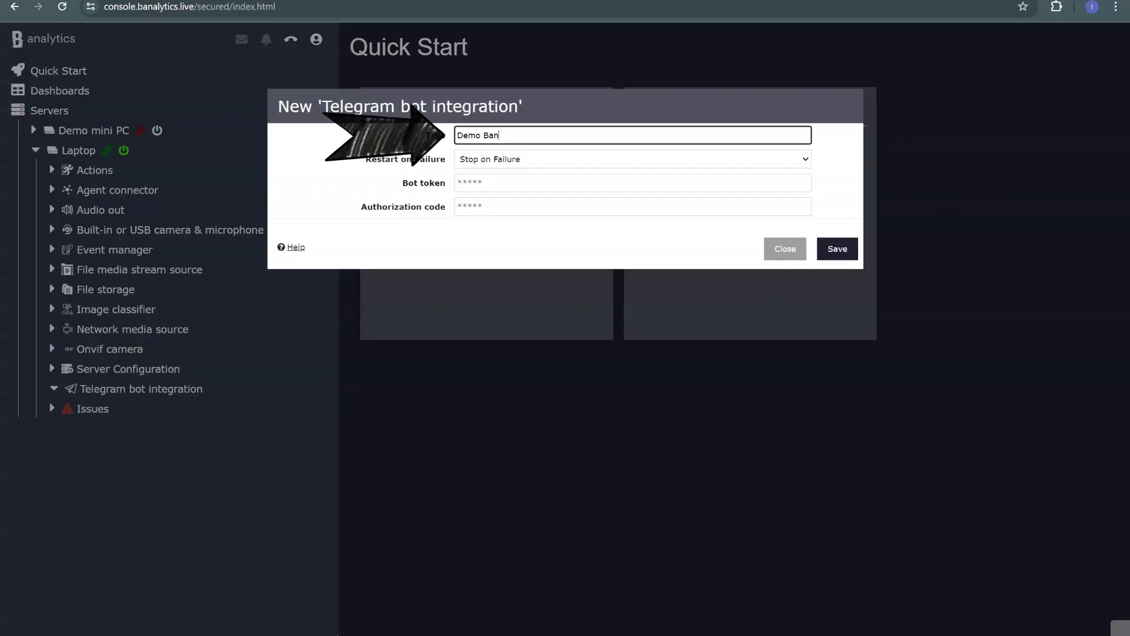
text(alytics bot)
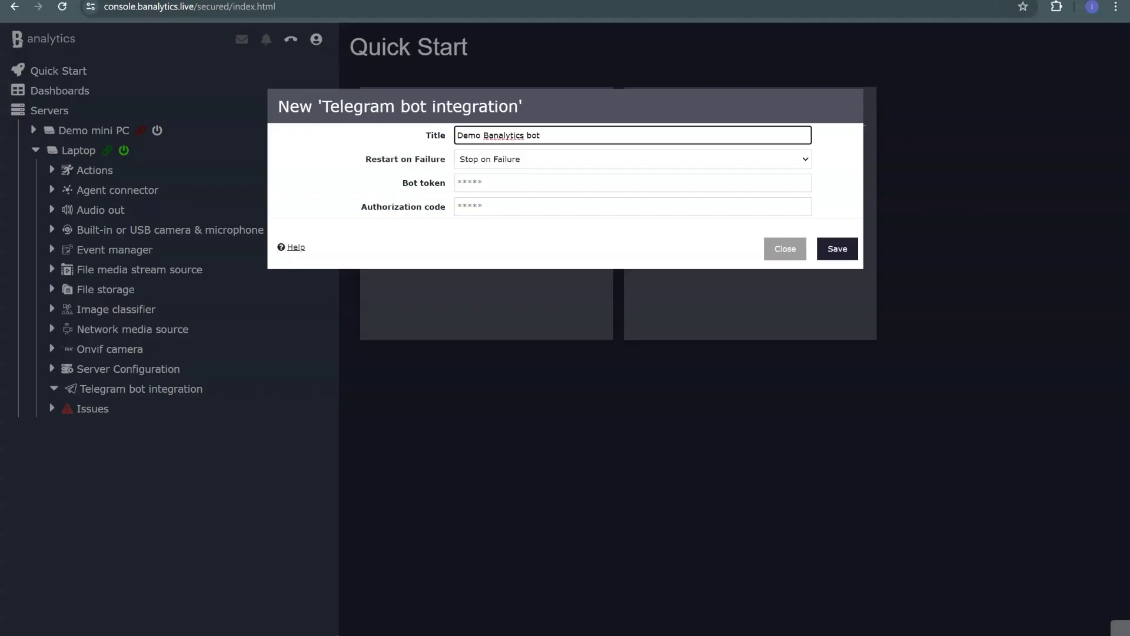
click(471, 183)
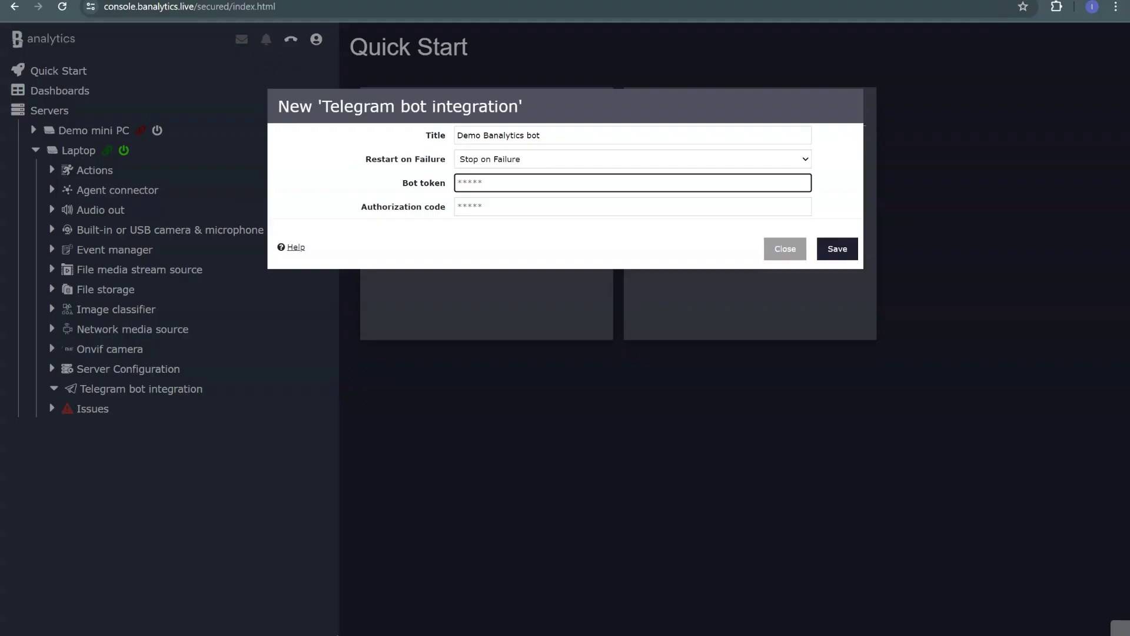
click(765, 574)
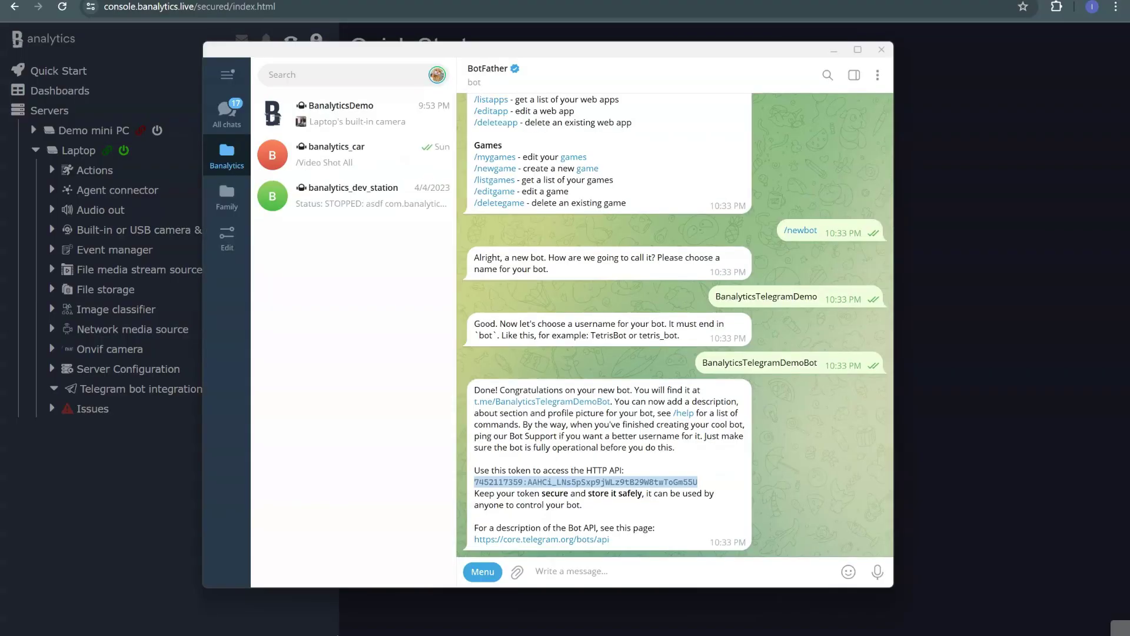
right_click(672, 482)
click(718, 383)
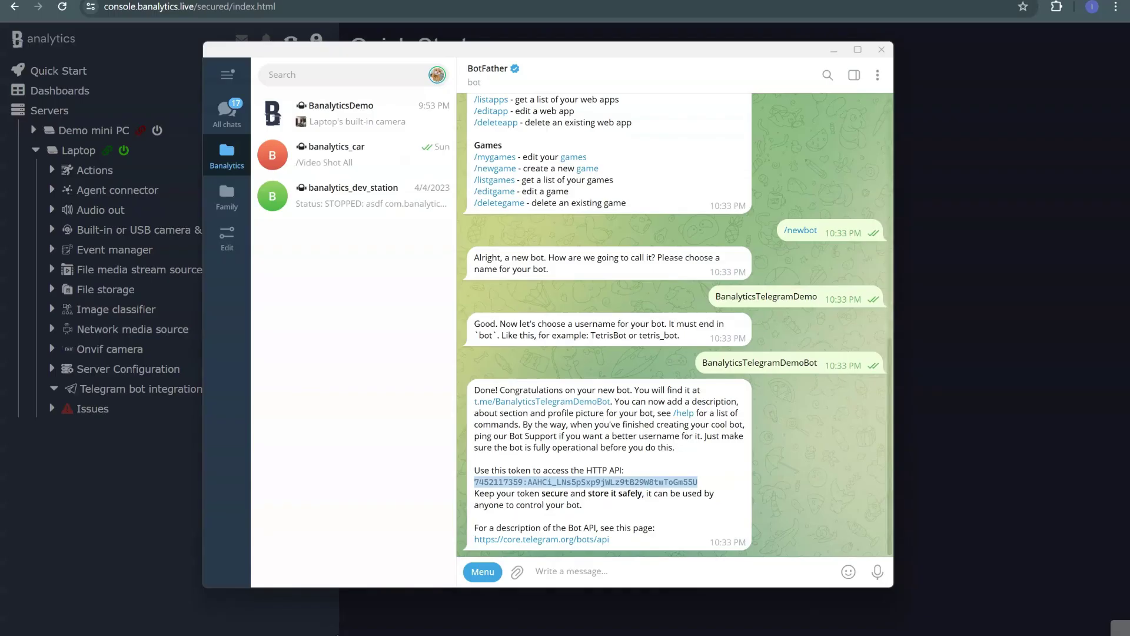
Paste the bot token, enter the authorization code, and save the integration
key(alt+Tab)
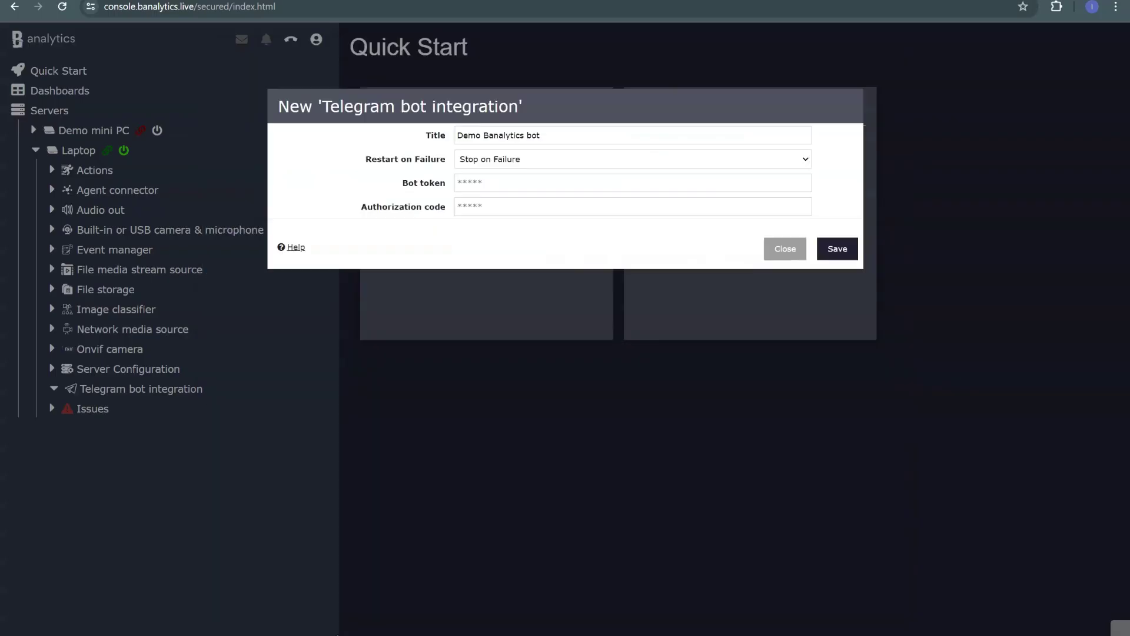
click(633, 182)
key(ctrl+v)
key(Tab)
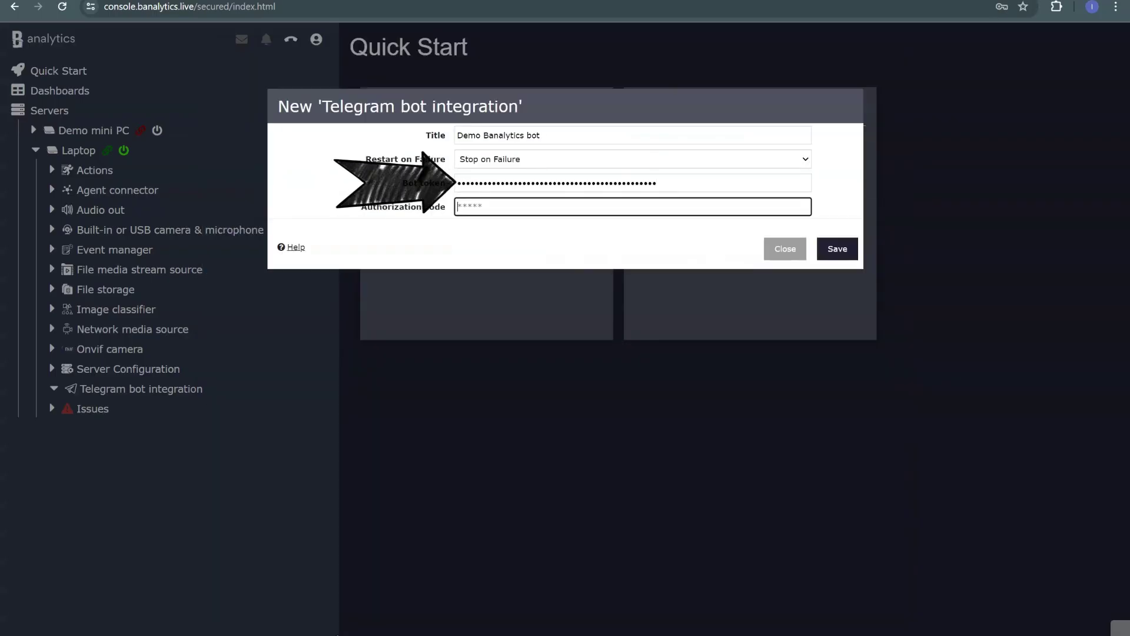
text(1)
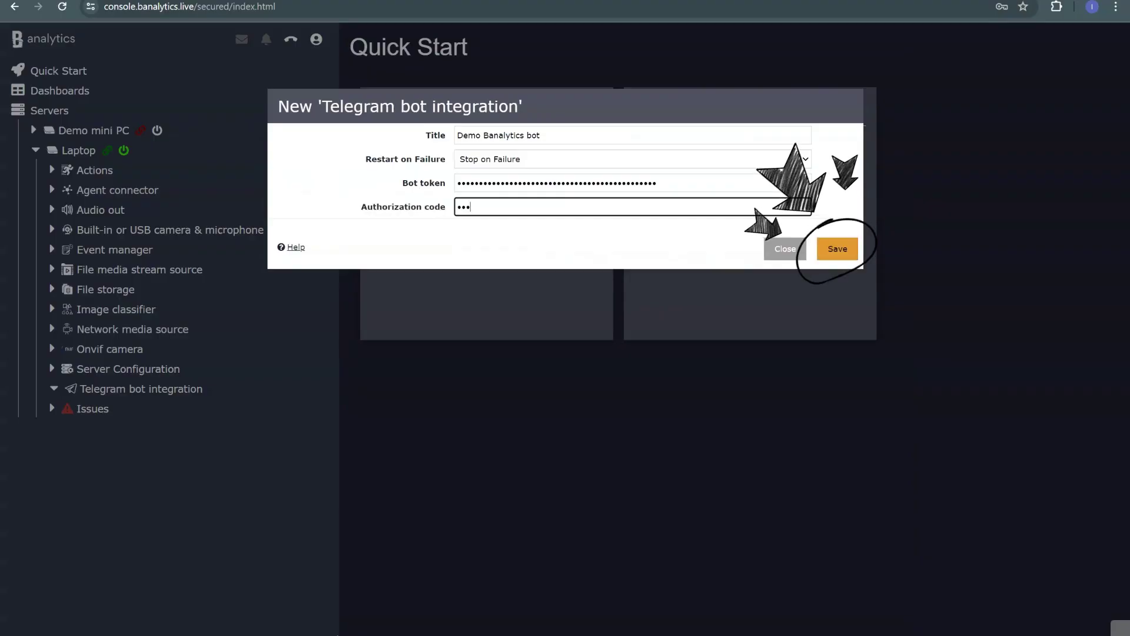
click(837, 249)
click(837, 248)
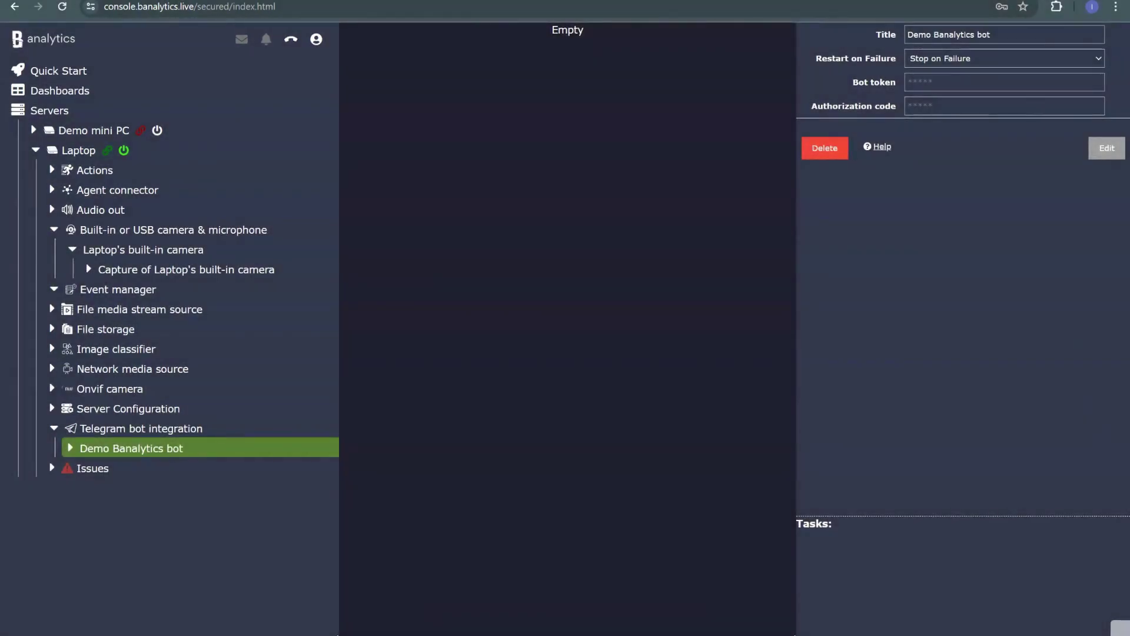
Open the BanalyticsTelegramDemo bot chat, start it, and send the authorization code
key(alt+Tab)
click(347, 75)
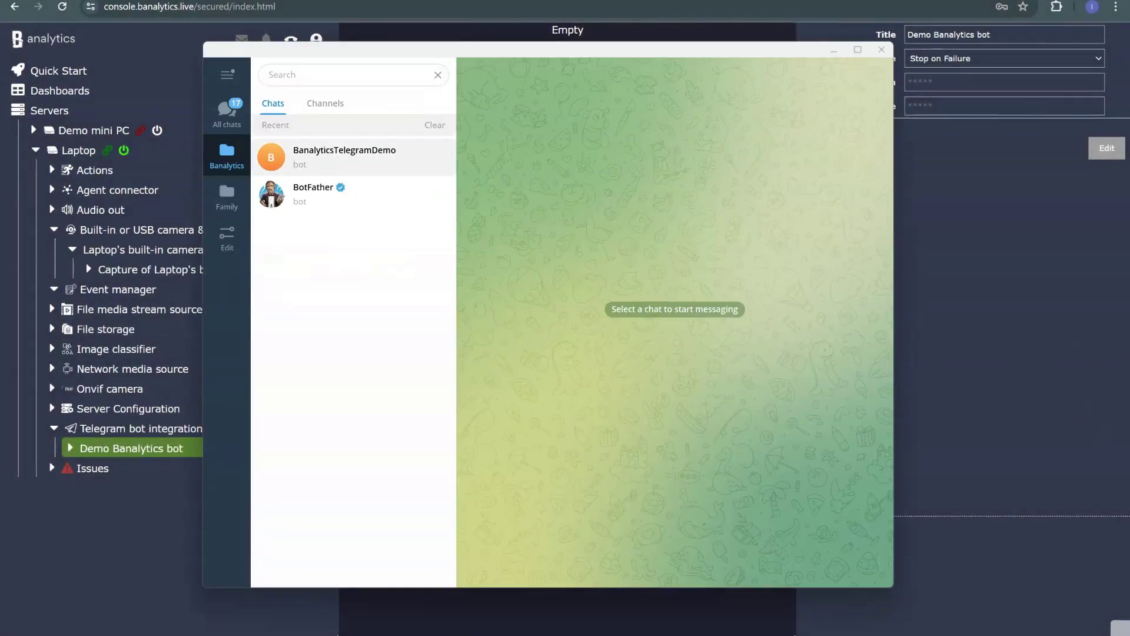
key(Return)
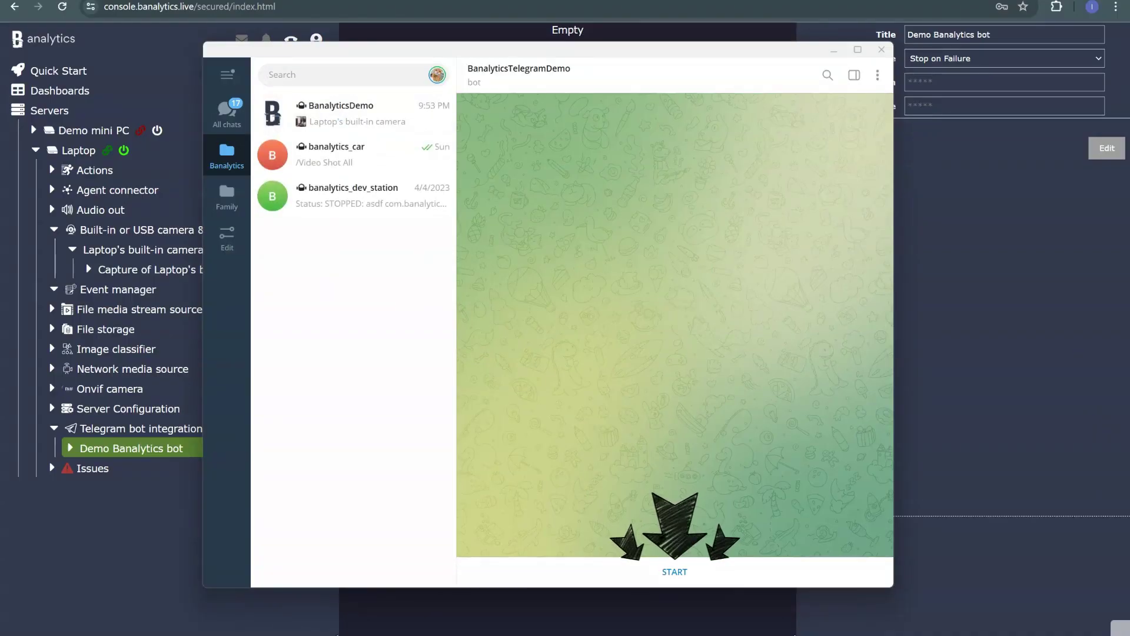
key(Return)
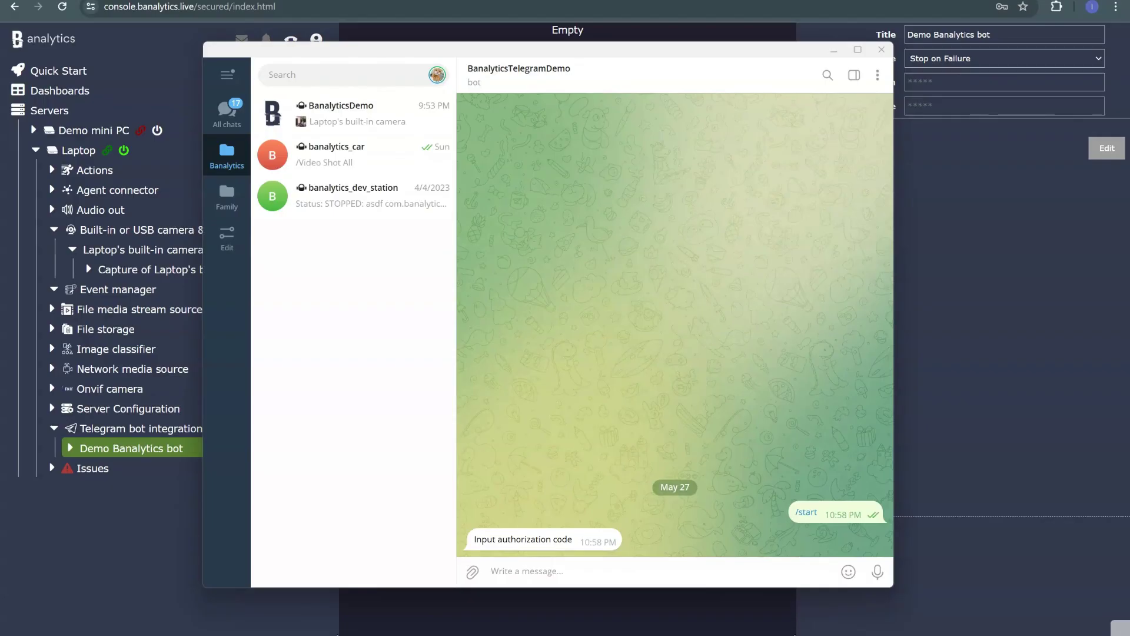
text(123)
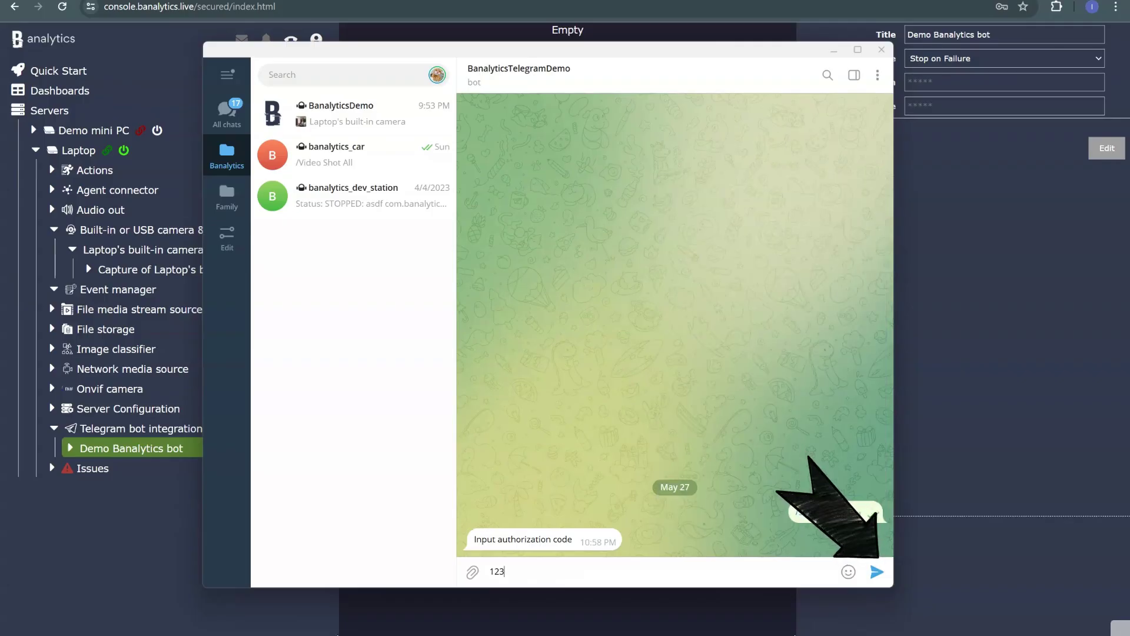
key(Return)
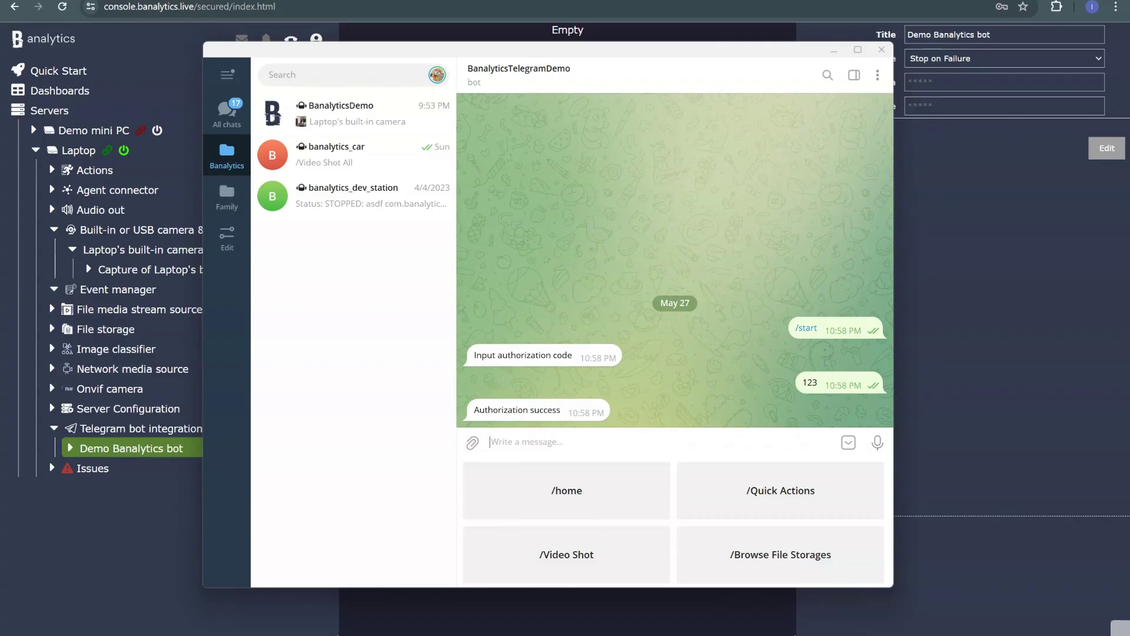
Request several /Video Shot snapshots from Laptop's built-in camera
click(566, 554)
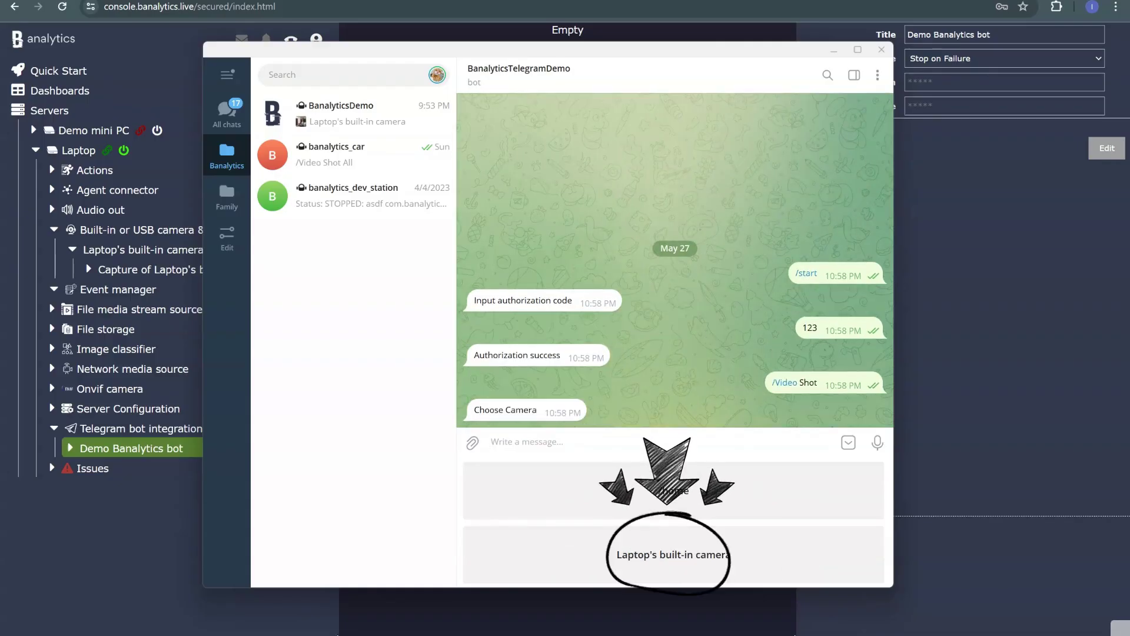
click(673, 553)
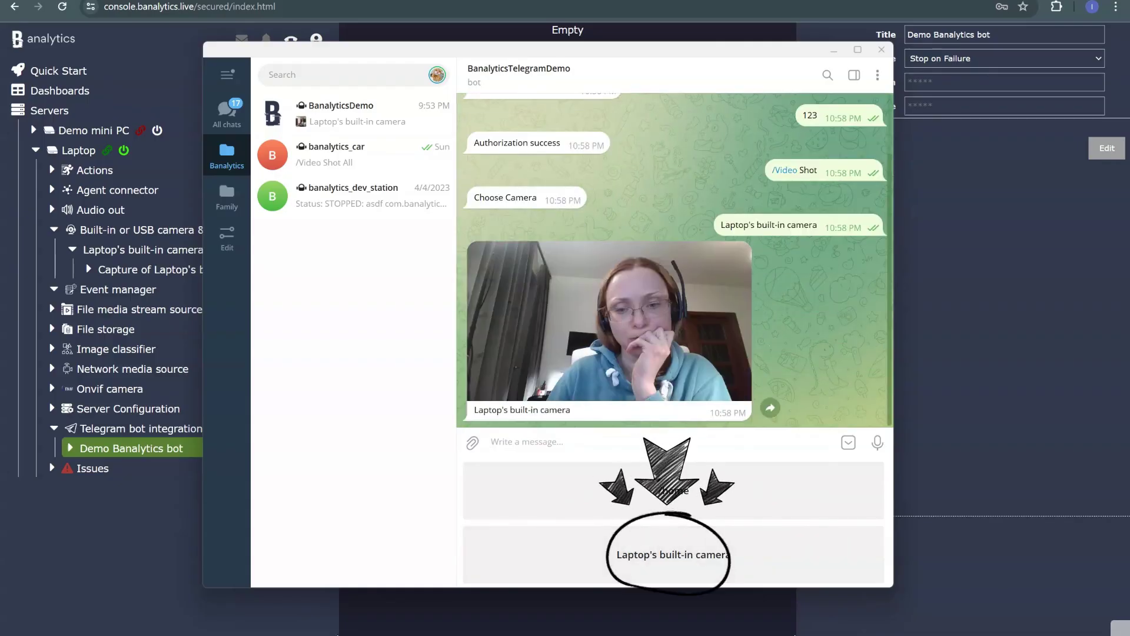
click(673, 554)
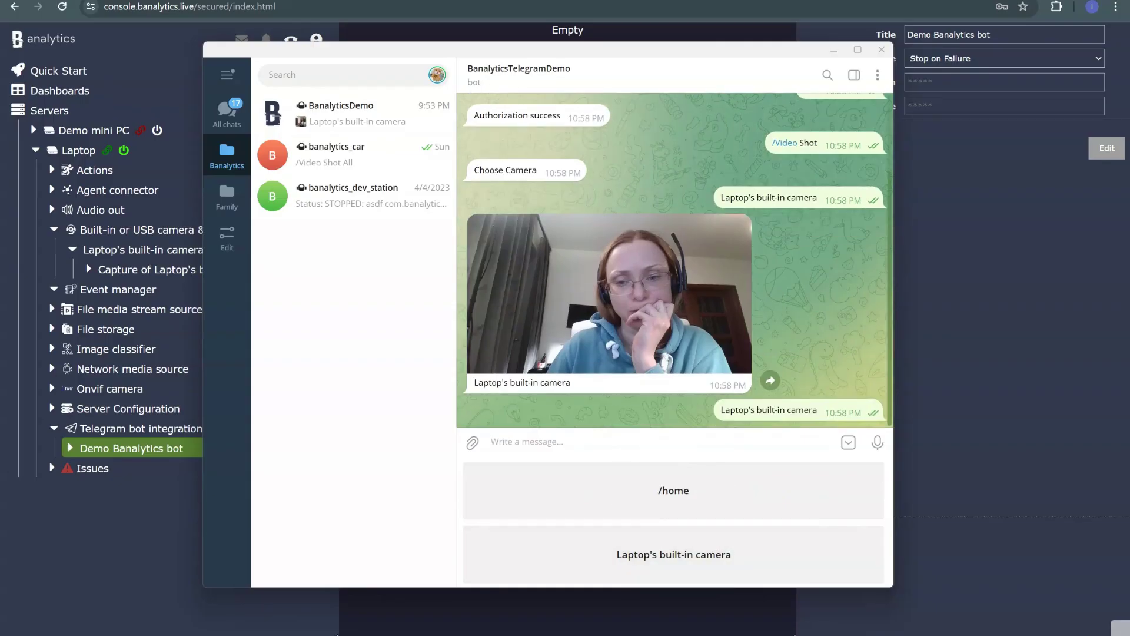
click(643, 545)
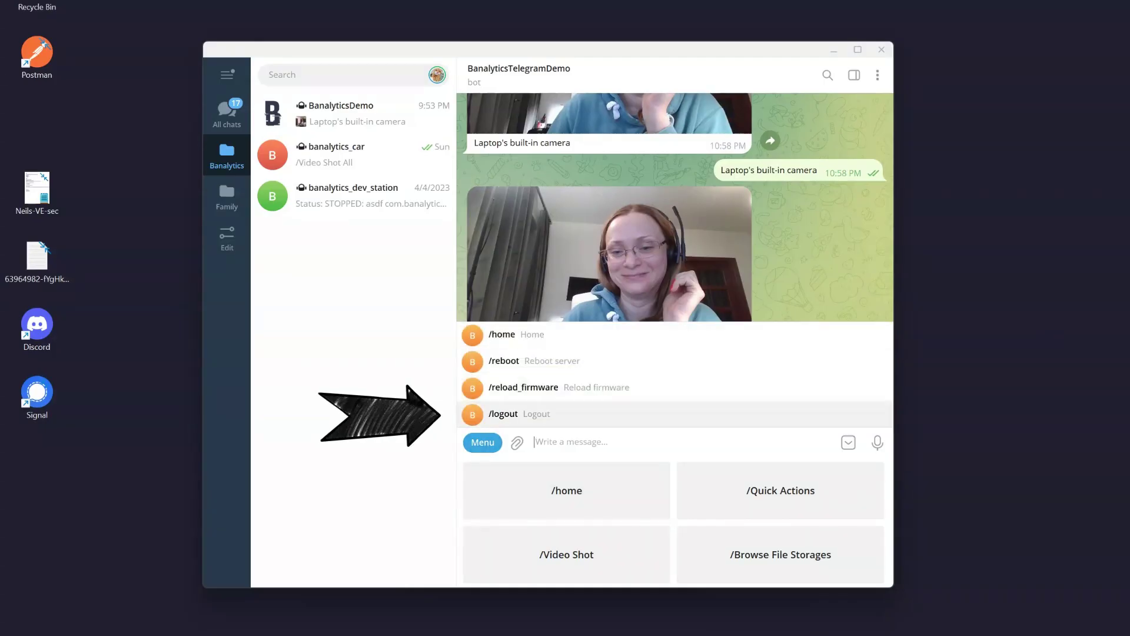
Send /logout to the BanalyticsTelegramDemo bot from the command menu
click(503, 414)
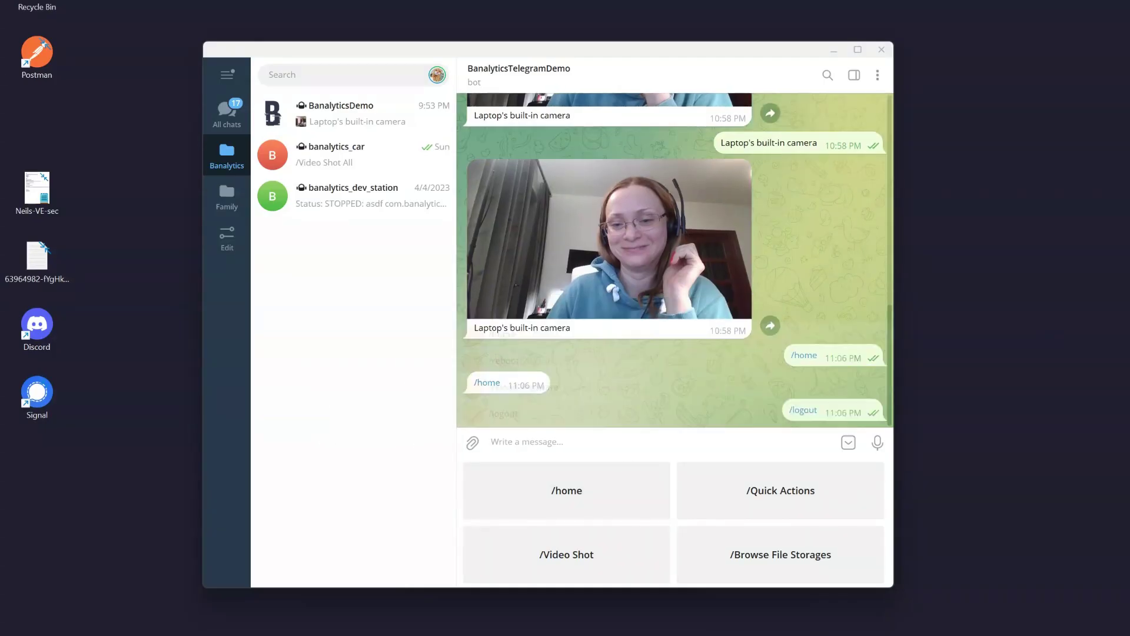